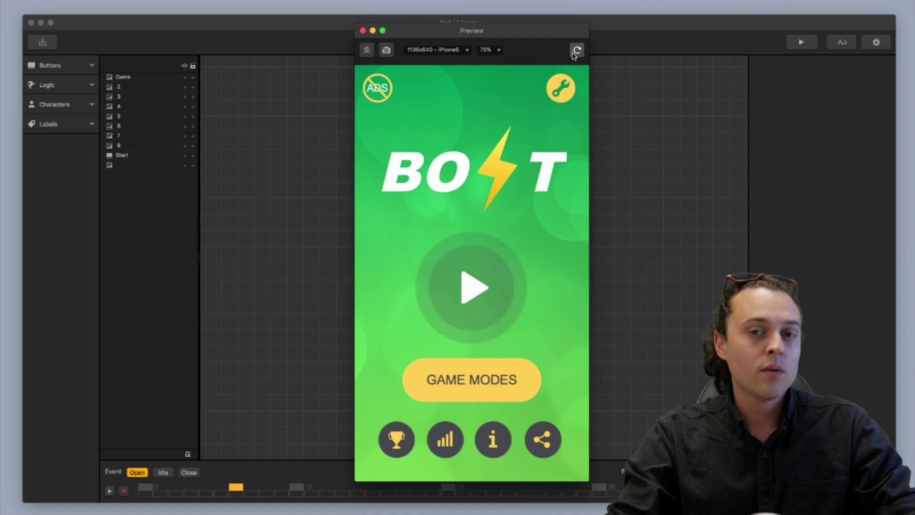
Step: Replay the main menu's opening animation in the preview and close the preview window
{"action": "left_click", "coordinate": [574, 54]}
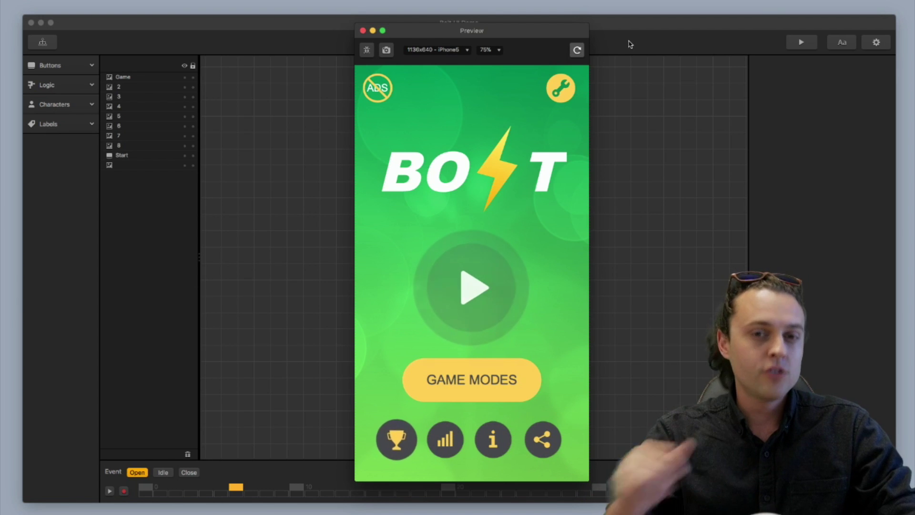
{"action": "left_click", "coordinate": [363, 31]}
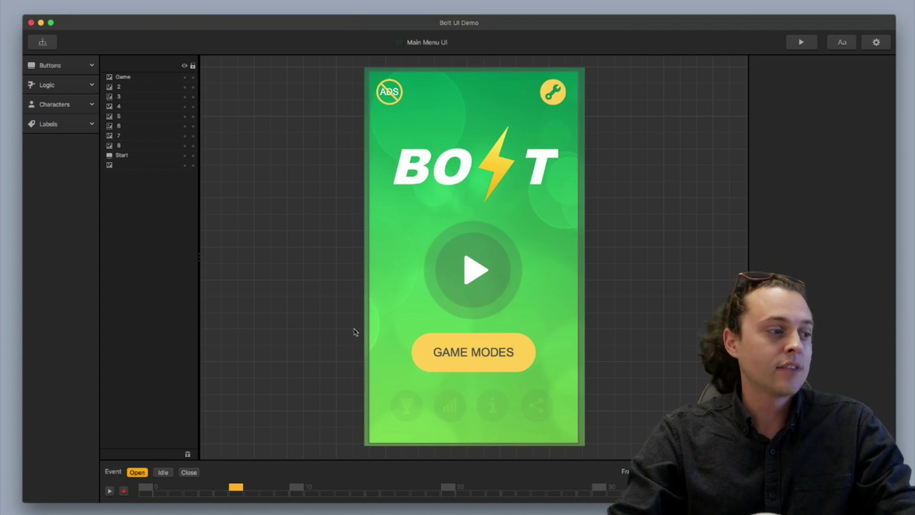
Step: Delete the Start button's opacity keyframes from the Idle animation using the curve editor
{"action": "left_click", "coordinate": [163, 472]}
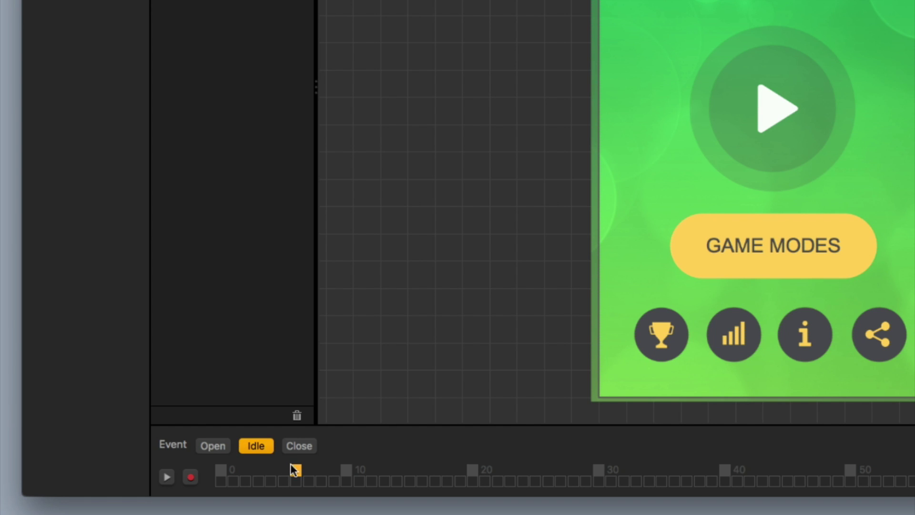
{"action": "left_click_drag", "start_coordinate": [296, 470], "coordinate": [224, 469]}
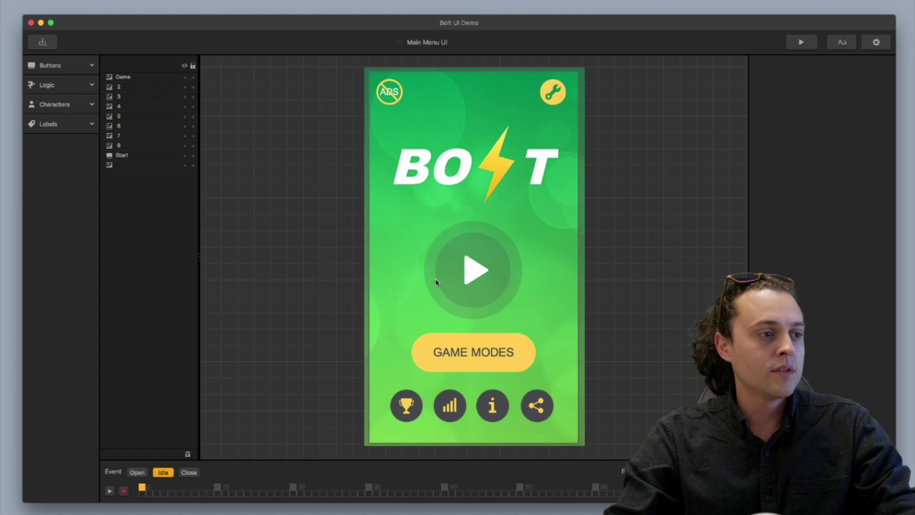
{"action": "left_click", "coordinate": [436, 282]}
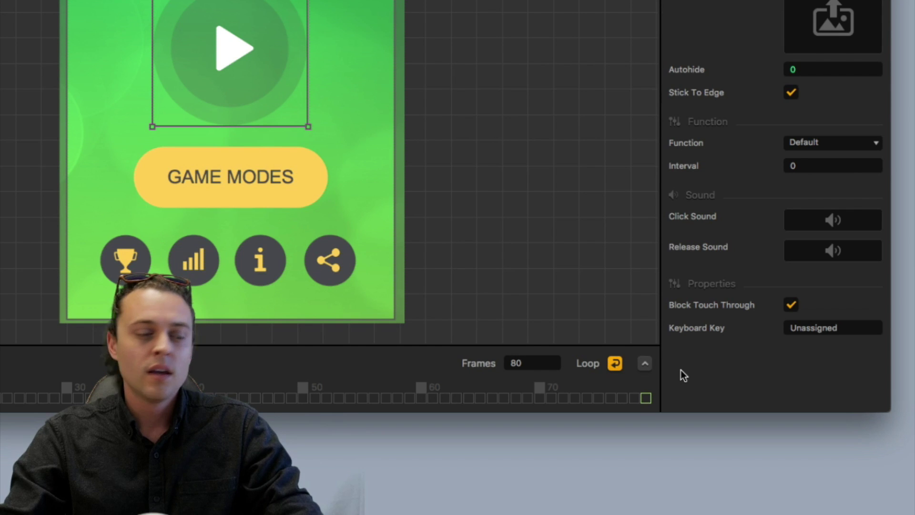
{"action": "left_click", "coordinate": [645, 365]}
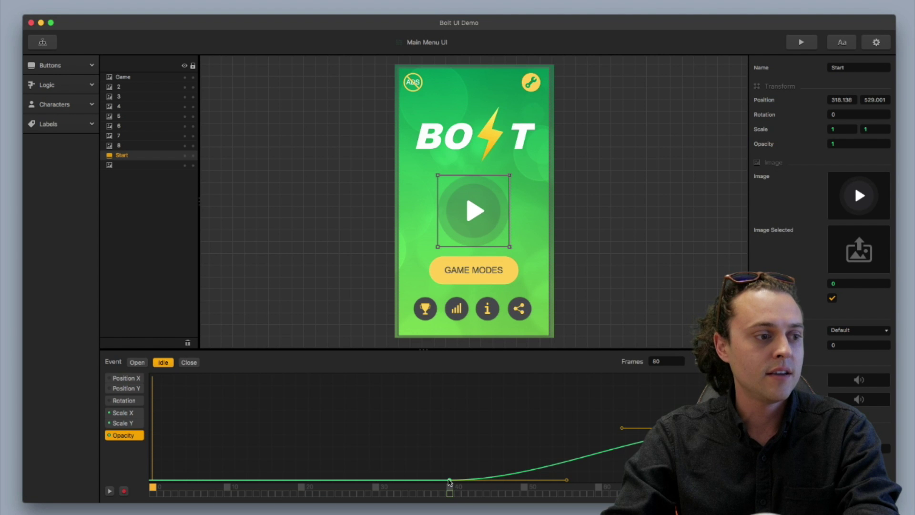
{"action": "key", "text": "BackSpace"}
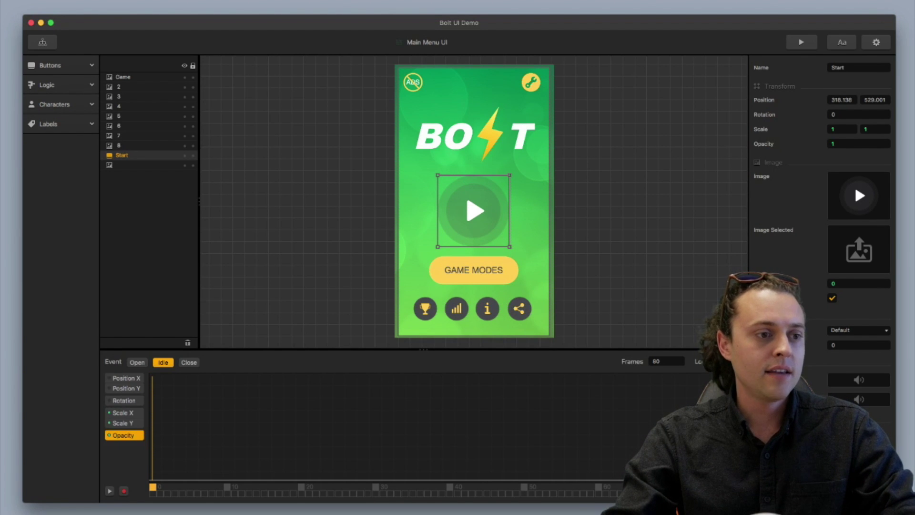
{"action": "left_click_drag", "start_coordinate": [420, 351], "coordinate": [420, 460]}
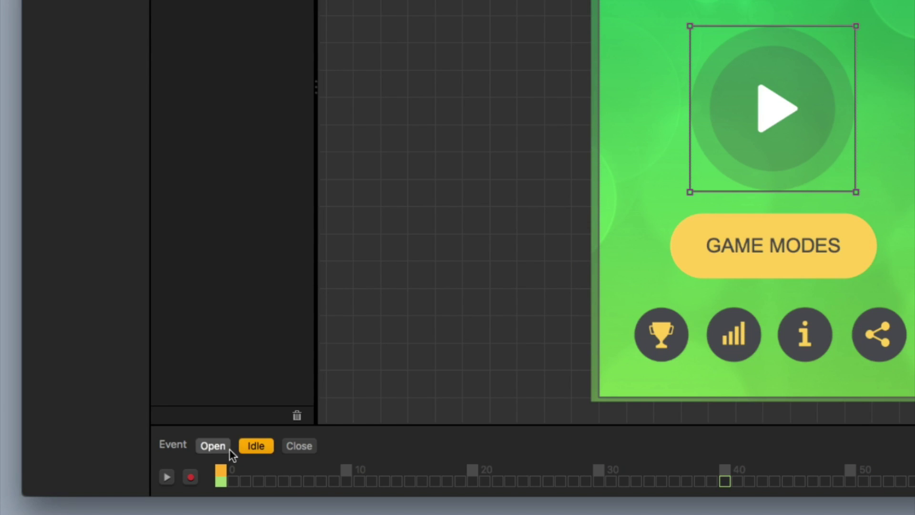
Step: Delete the trophy icon's opacity keyframes from the Open animation
{"action": "left_click", "coordinate": [138, 472]}
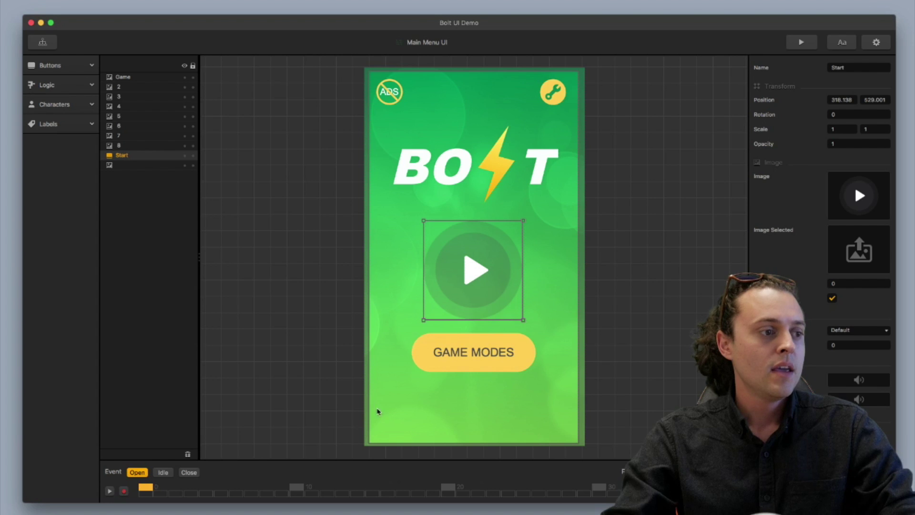
{"action": "left_click", "coordinate": [640, 333]}
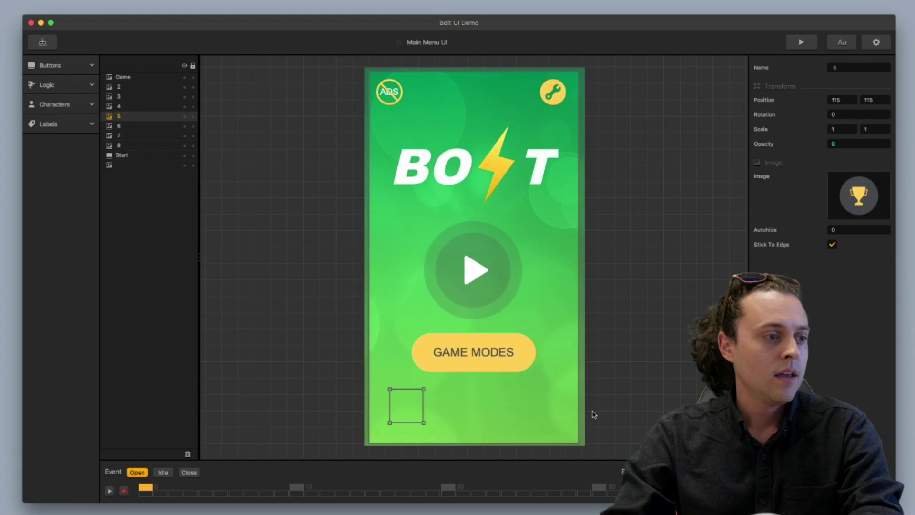
{"action": "left_click", "coordinate": [607, 413]}
{"action": "left_click", "coordinate": [402, 414]}
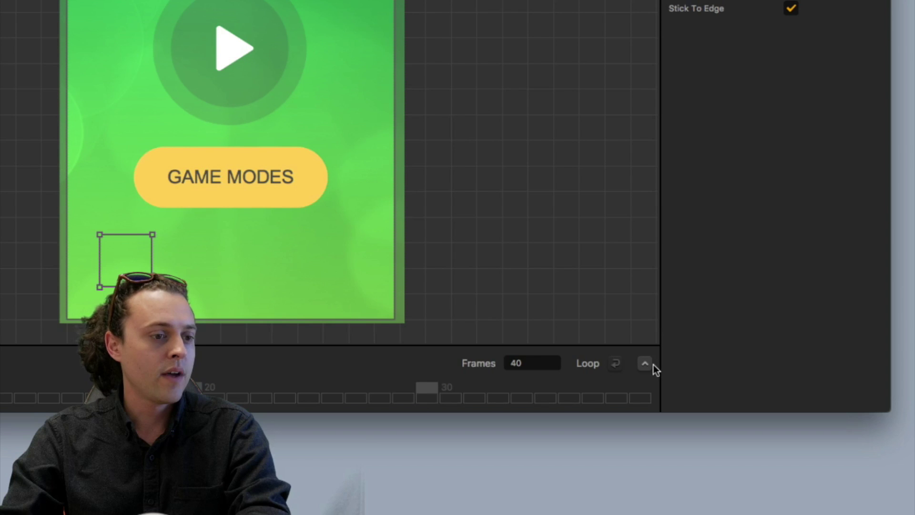
{"action": "left_click", "coordinate": [649, 364]}
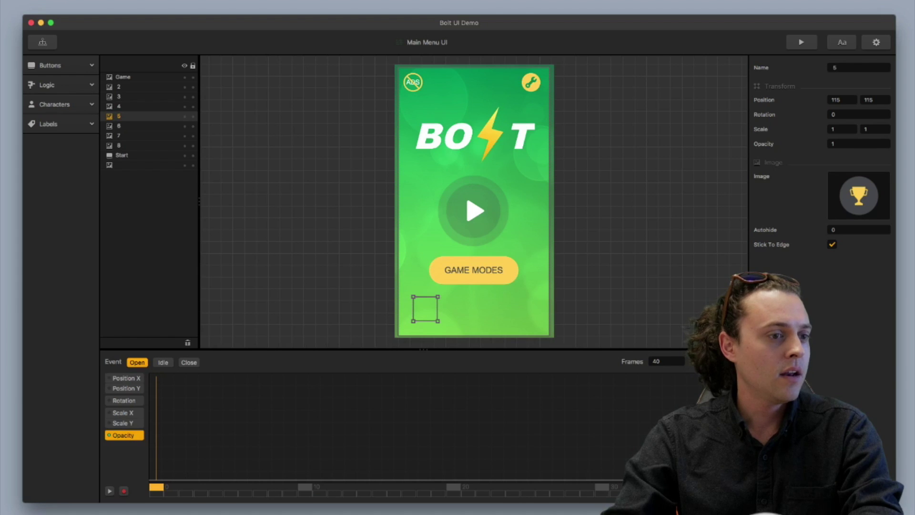
{"action": "left_click", "coordinate": [693, 361]}
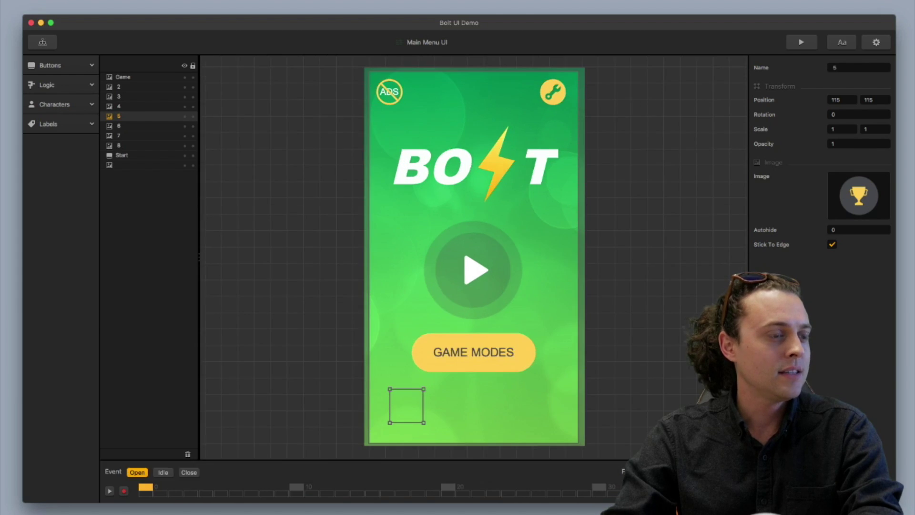
Step: Remove the opacity keyframes of the bar chart, info and share icons from the Open animation
{"action": "left_click", "coordinate": [445, 409]}
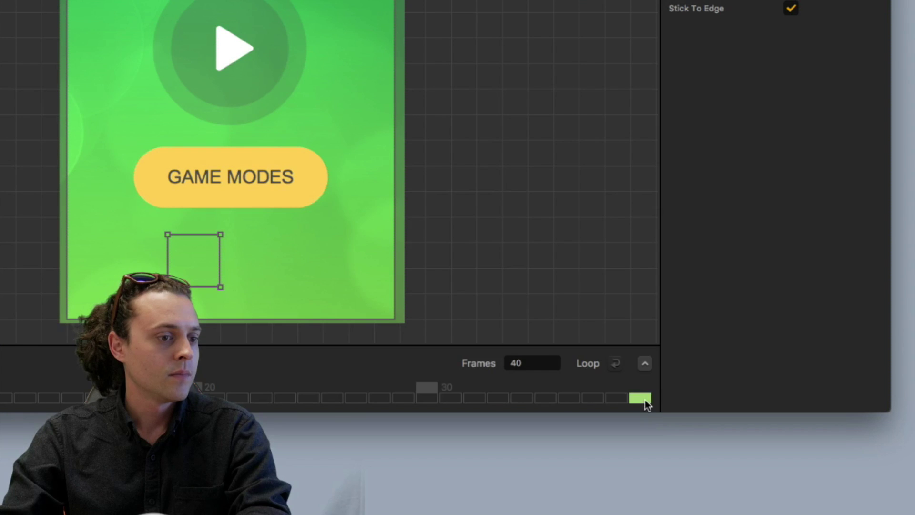
{"action": "left_click", "coordinate": [640, 396]}
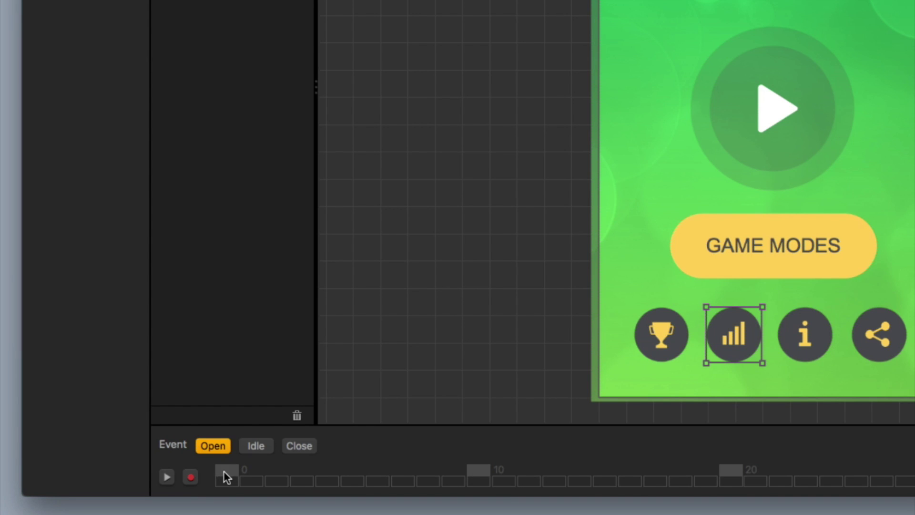
{"action": "left_click", "coordinate": [225, 472]}
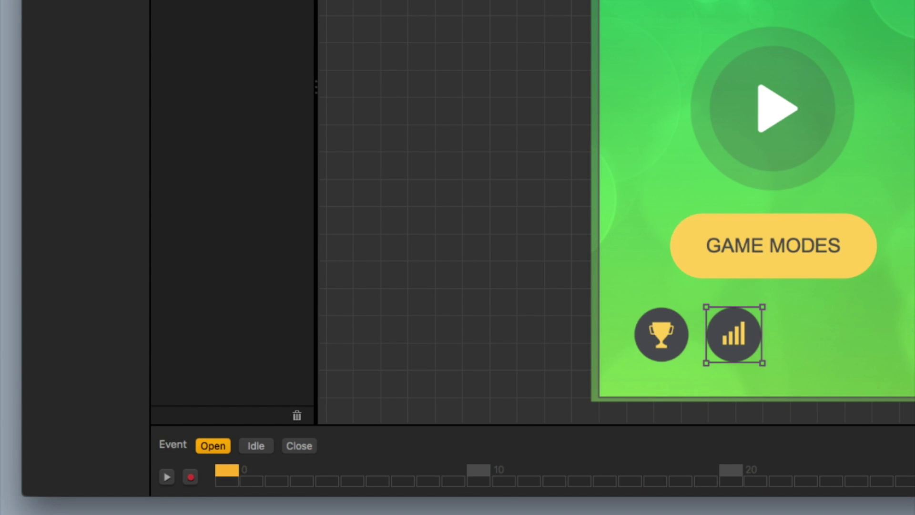
{"action": "left_click", "coordinate": [793, 350]}
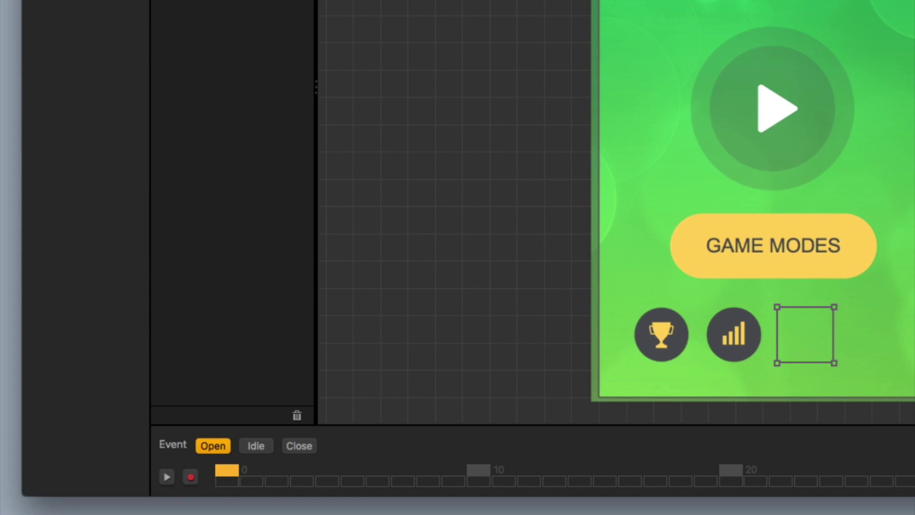
{"action": "key", "text": "Escape"}
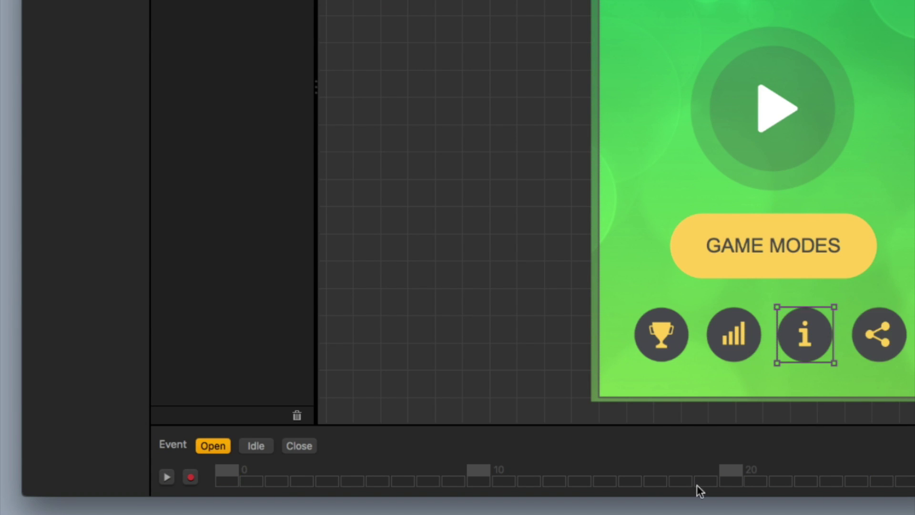
{"action": "left_click", "coordinate": [234, 472]}
{"action": "left_click", "coordinate": [879, 335]}
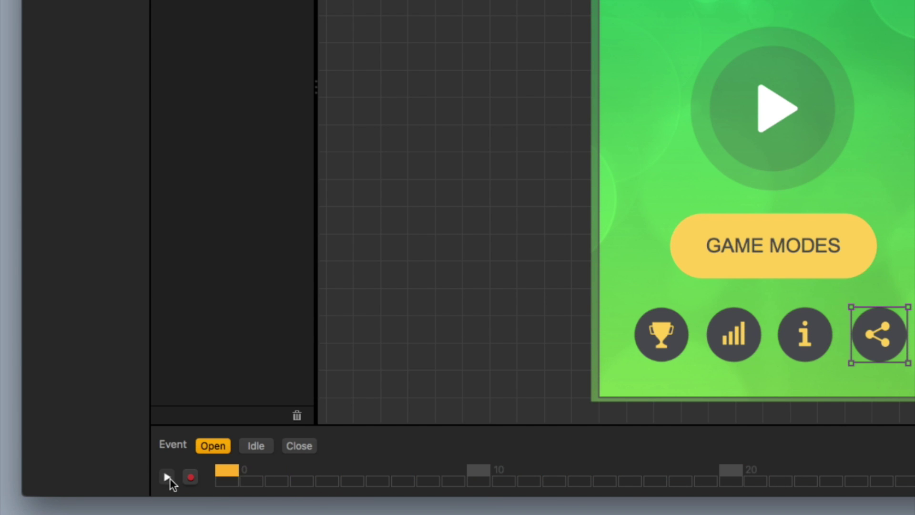
Step: Play back the Open animation, check the main menu in the preview with a reload, and close the preview
{"action": "left_click", "coordinate": [169, 478]}
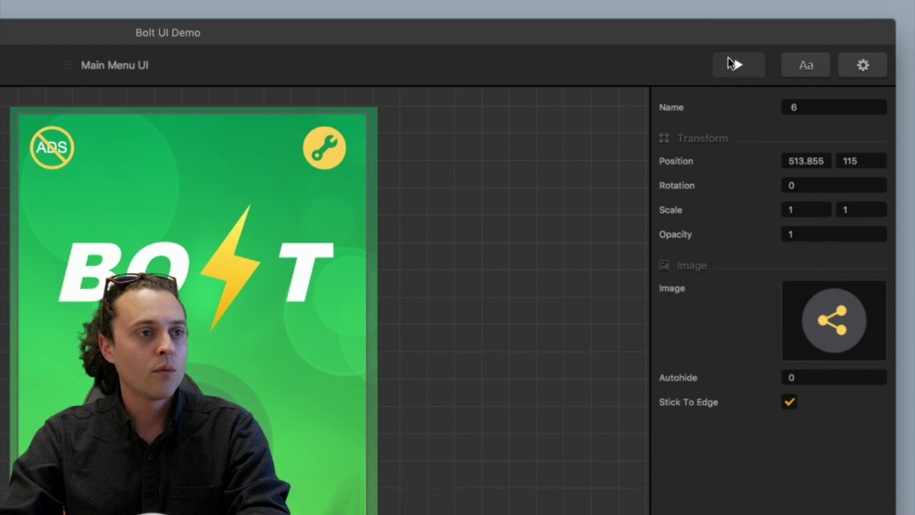
{"action": "left_click", "coordinate": [800, 42]}
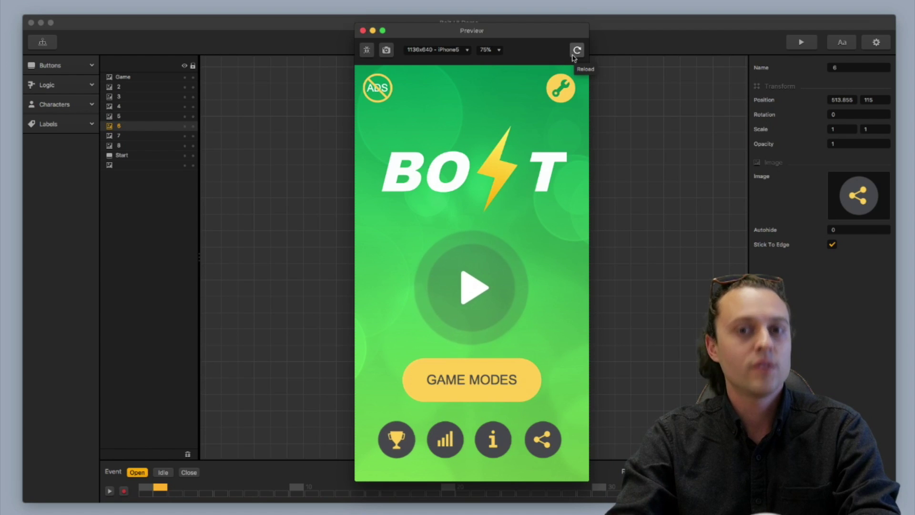
{"action": "left_click", "coordinate": [573, 57]}
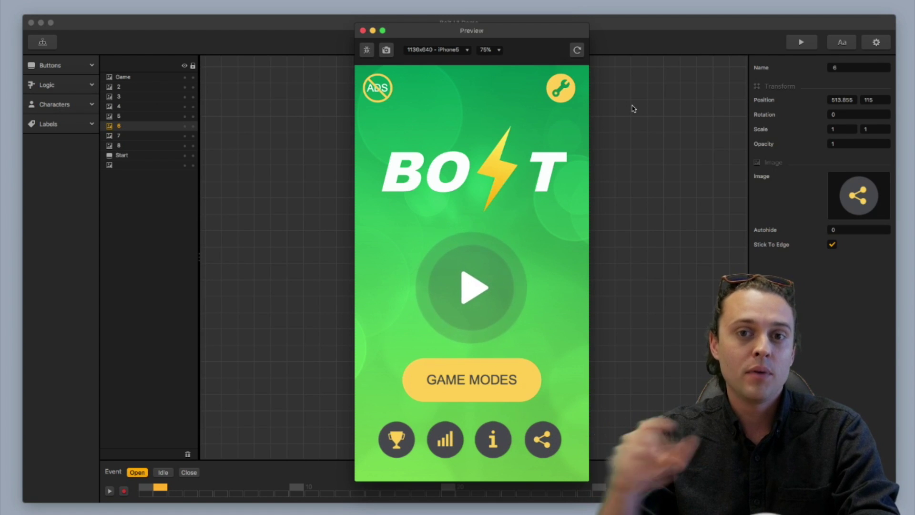
{"action": "left_click", "coordinate": [362, 32]}
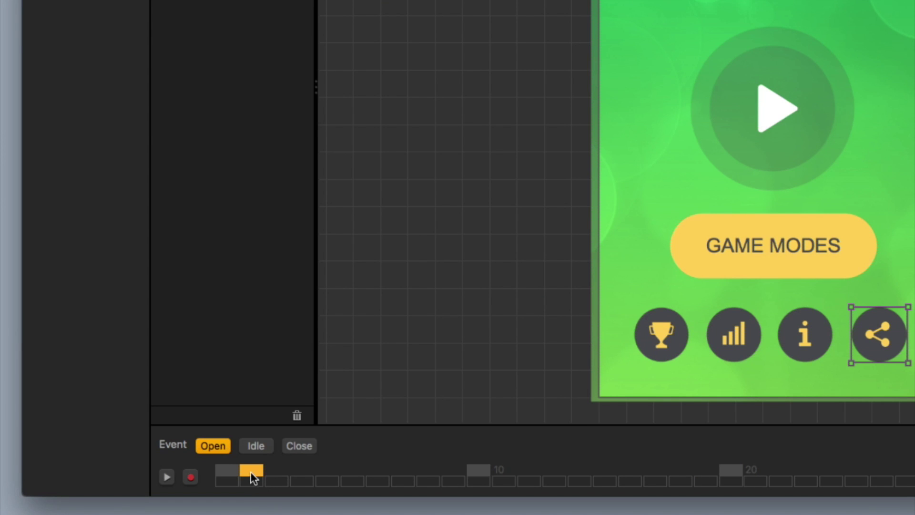
Step: Record an opacity of 0 at frame 0 of the Open animation for all four bottom icons and play it back
{"action": "left_click_drag", "start_coordinate": [253, 478], "coordinate": [227, 476]}
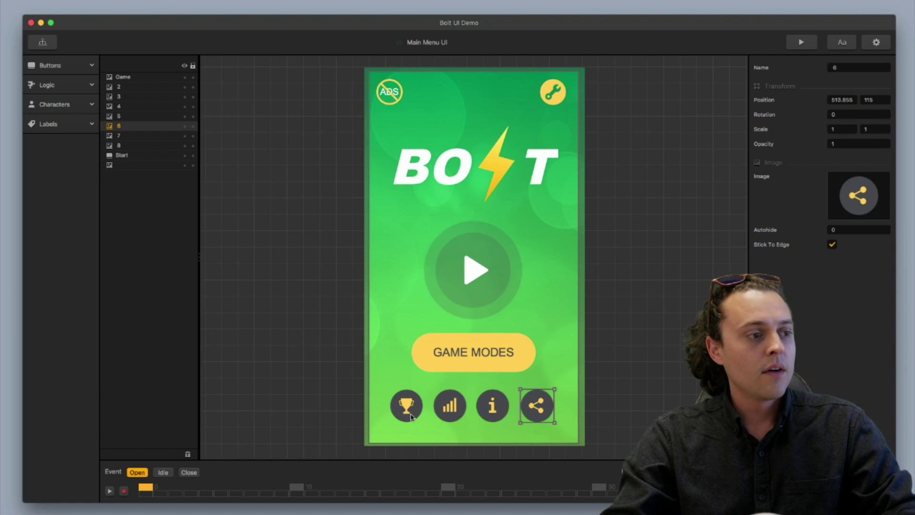
{"action": "left_click", "coordinate": [412, 416], "text": "shift"}
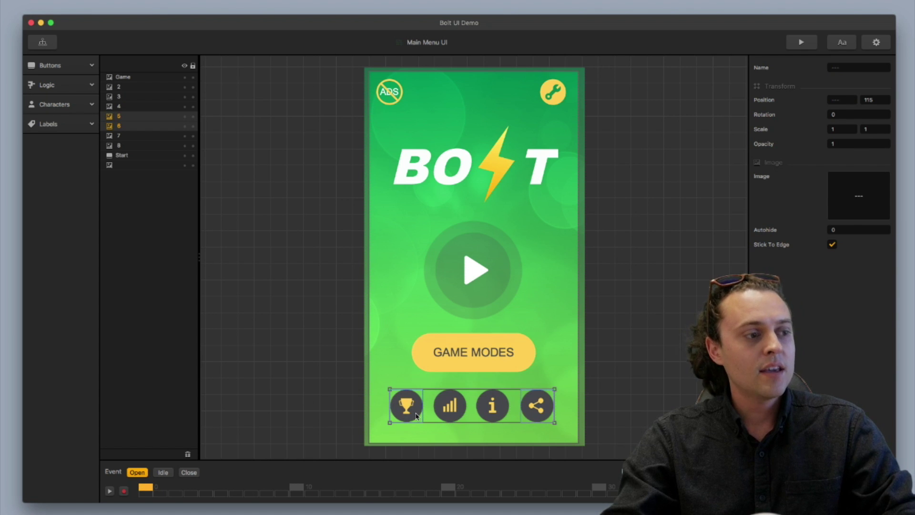
{"action": "left_click", "coordinate": [460, 415], "text": "shift"}
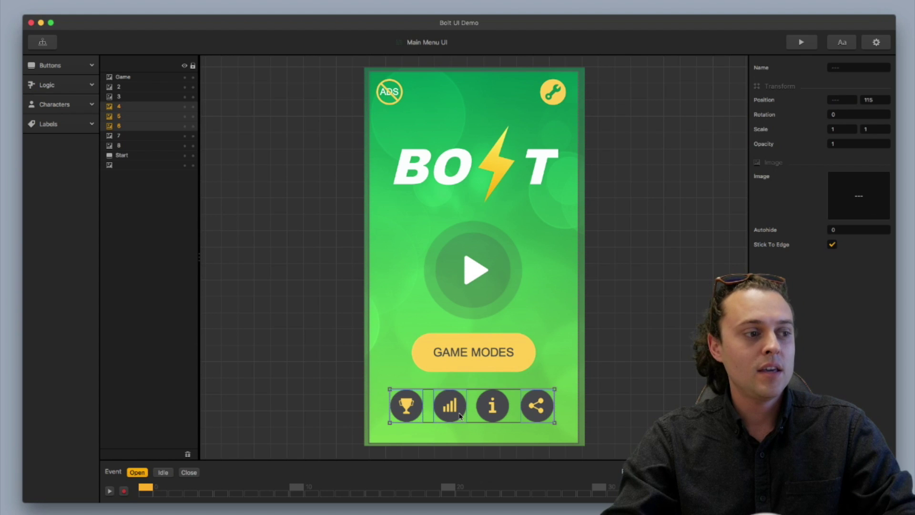
{"action": "left_click", "coordinate": [501, 417], "text": "shift"}
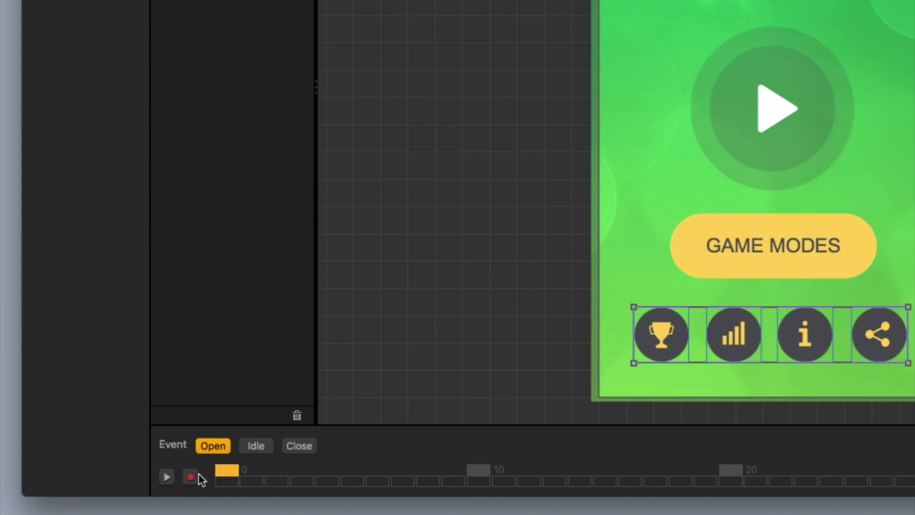
{"action": "left_click", "coordinate": [190, 478]}
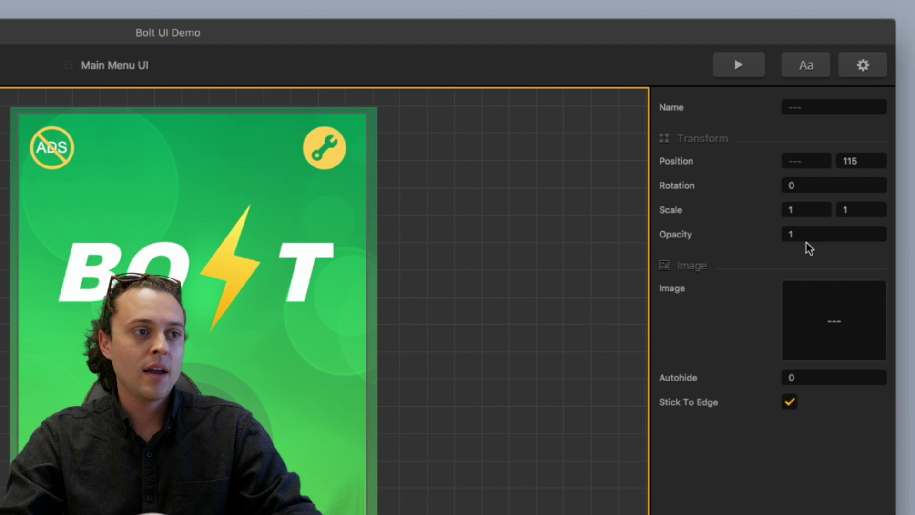
{"action": "left_click", "coordinate": [808, 235]}
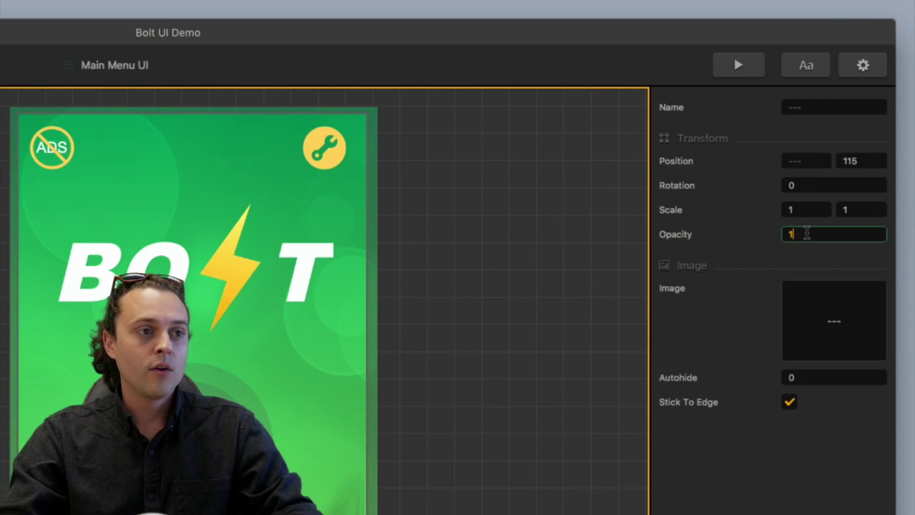
{"action": "key", "text": "BackSpace"}
{"action": "type", "text": "0"}
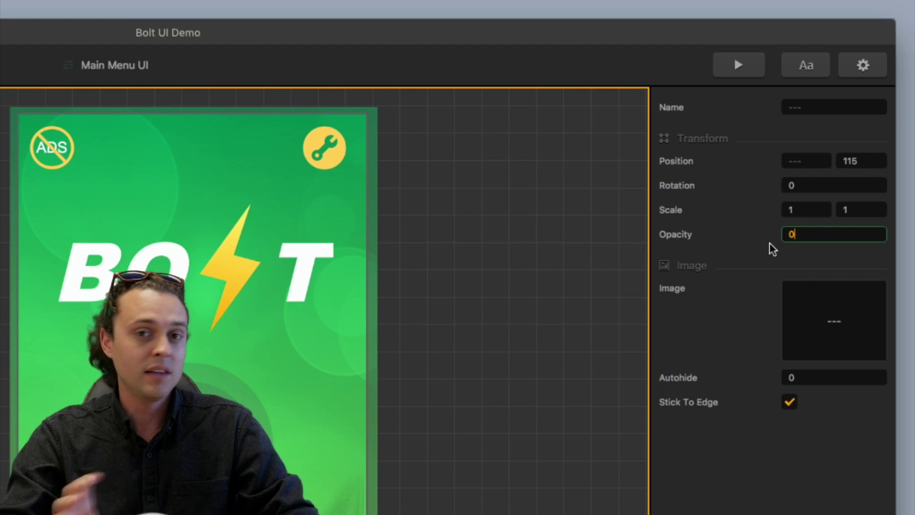
{"action": "key", "text": "Return"}
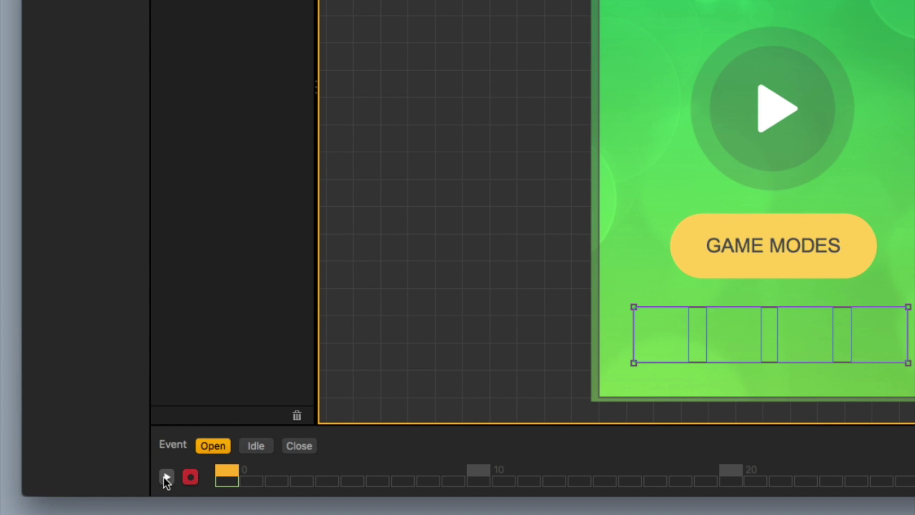
{"action": "left_click", "coordinate": [166, 478]}
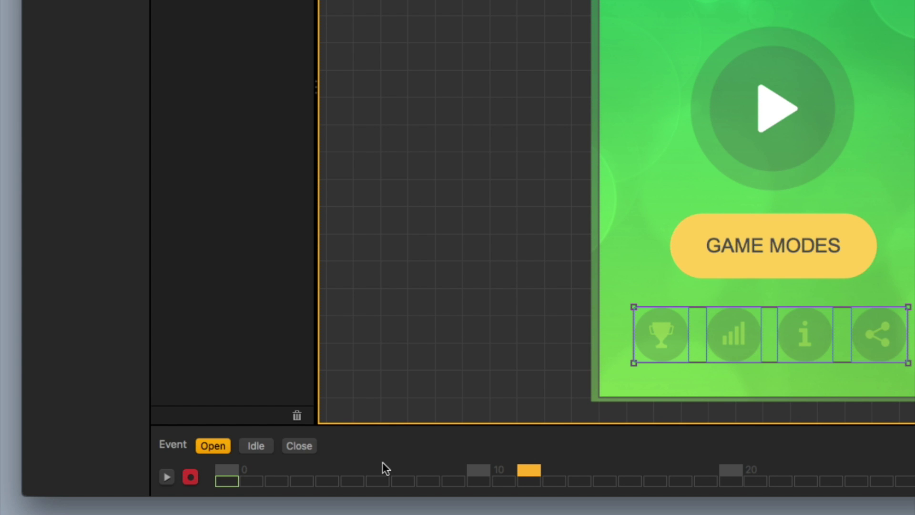
Step: Switch to the Idle animation and record an opacity of 1 for the Start button at frame 0
{"action": "left_click", "coordinate": [256, 446]}
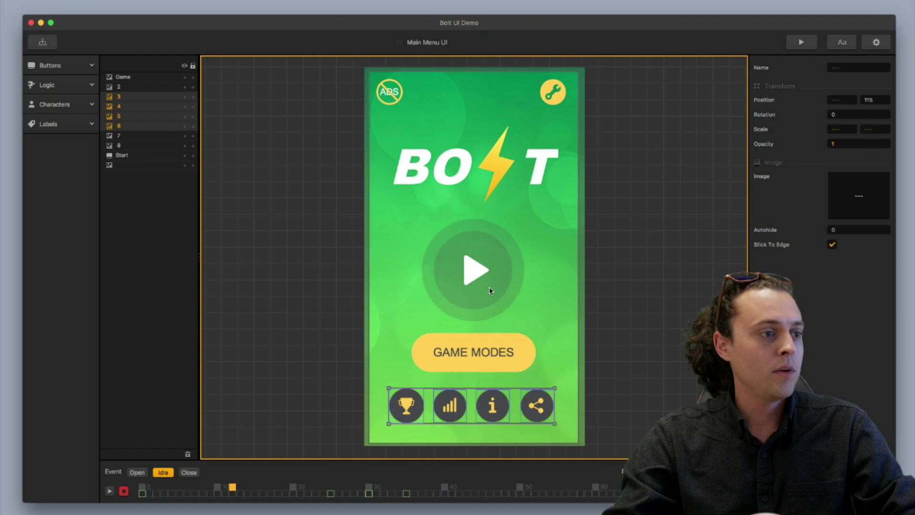
{"action": "left_click", "coordinate": [800, 147]}
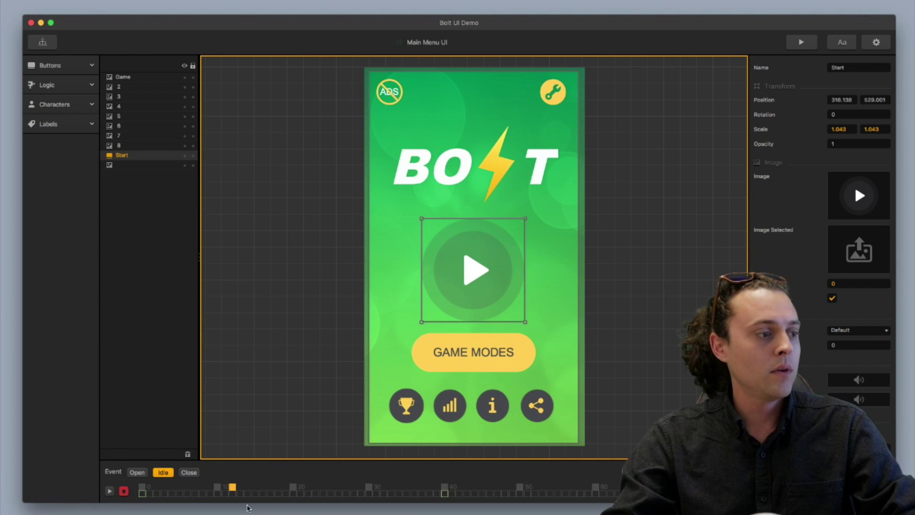
{"action": "left_click", "coordinate": [142, 488]}
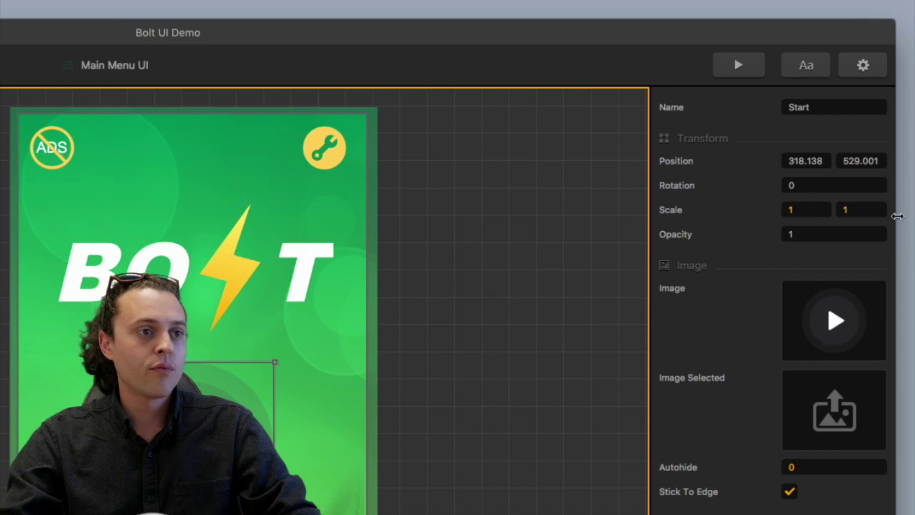
{"action": "left_click", "coordinate": [834, 234]}
{"action": "key", "text": "BackSpace"}
{"action": "type", "text": "5"}
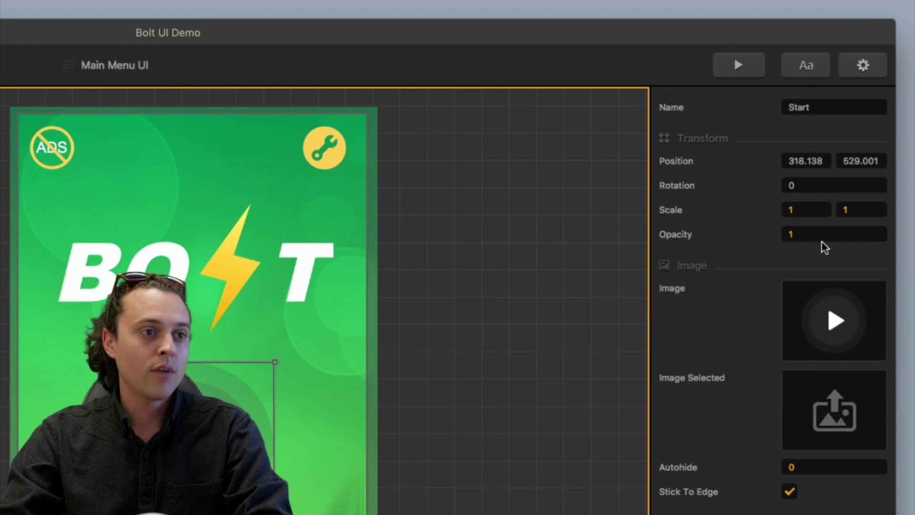
{"action": "left_click", "coordinate": [822, 234]}
{"action": "key", "text": "BackSpace"}
{"action": "type", "text": "529.001"}
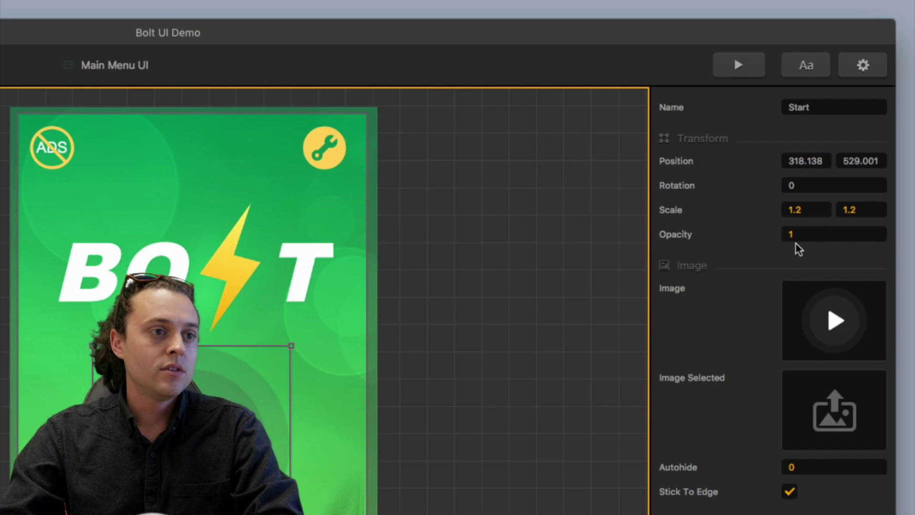
Step: Record an opacity of 0.5 for the Start button at frame 40 of the Idle animation
{"action": "left_click", "coordinate": [844, 143]}
{"action": "key", "text": "BackSpace"}
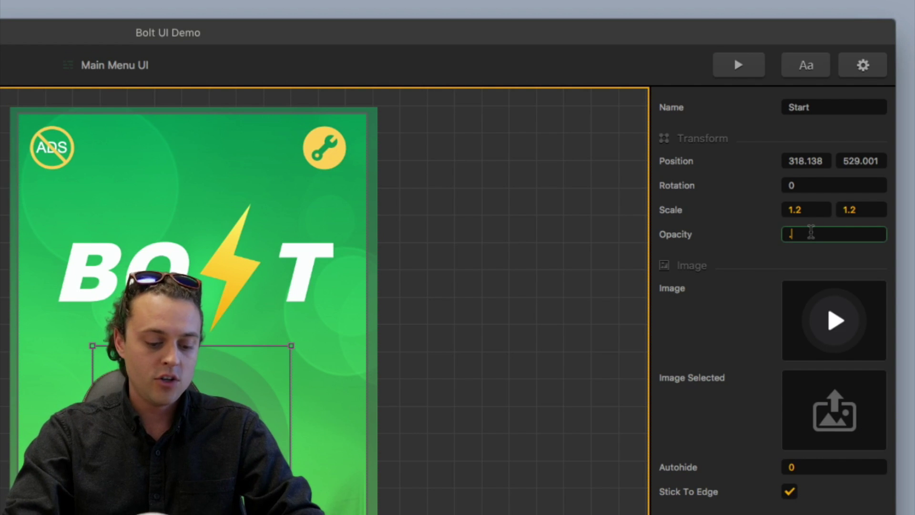
{"action": "type", "text": ".5"}
{"action": "key", "text": "Tab"}
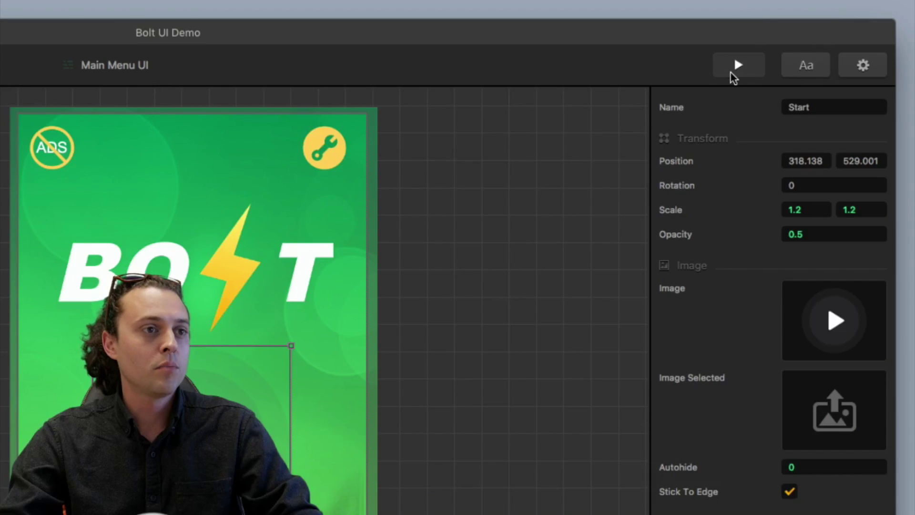
Step: Preview the main menu and reload it to check the Start button's Idle animation together with the icons' fade-in
{"action": "left_click", "coordinate": [734, 64]}
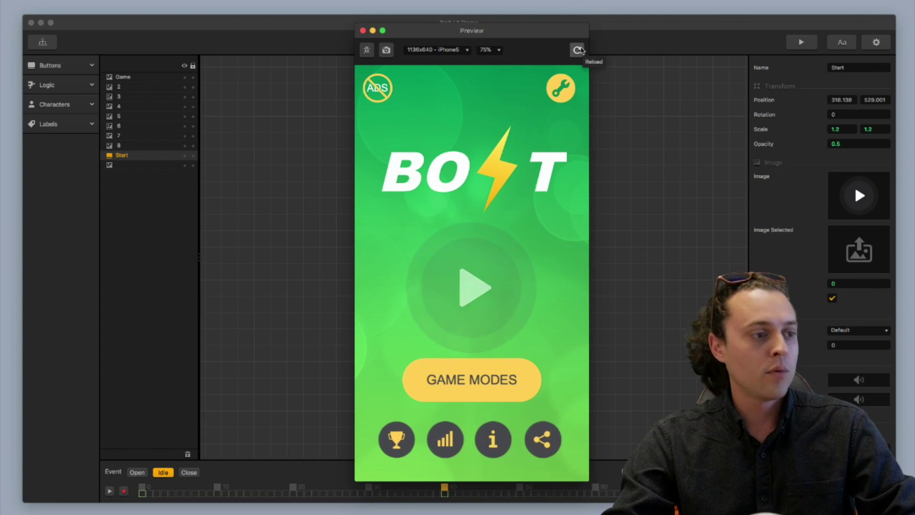
{"action": "left_click", "coordinate": [578, 49]}
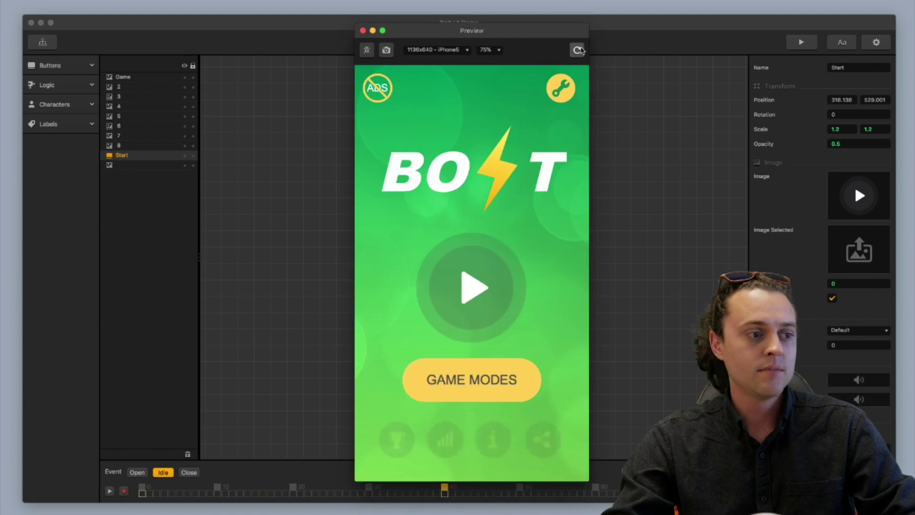